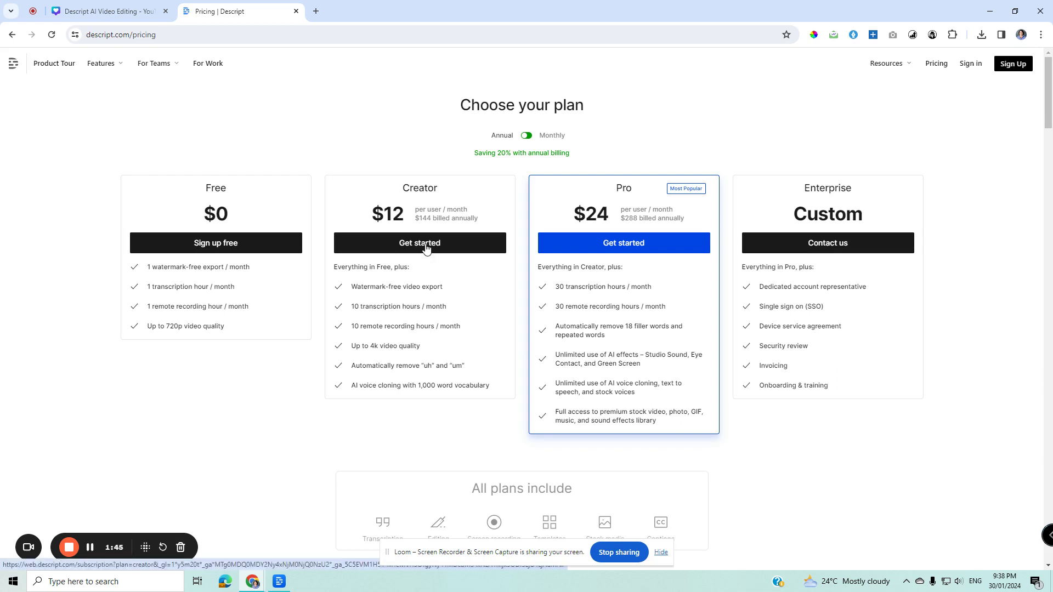
Switch to the Descript desktop app with the Commissionable Review project and dismiss its export panel
{"action": "left_click", "coordinate": [146, 587]}
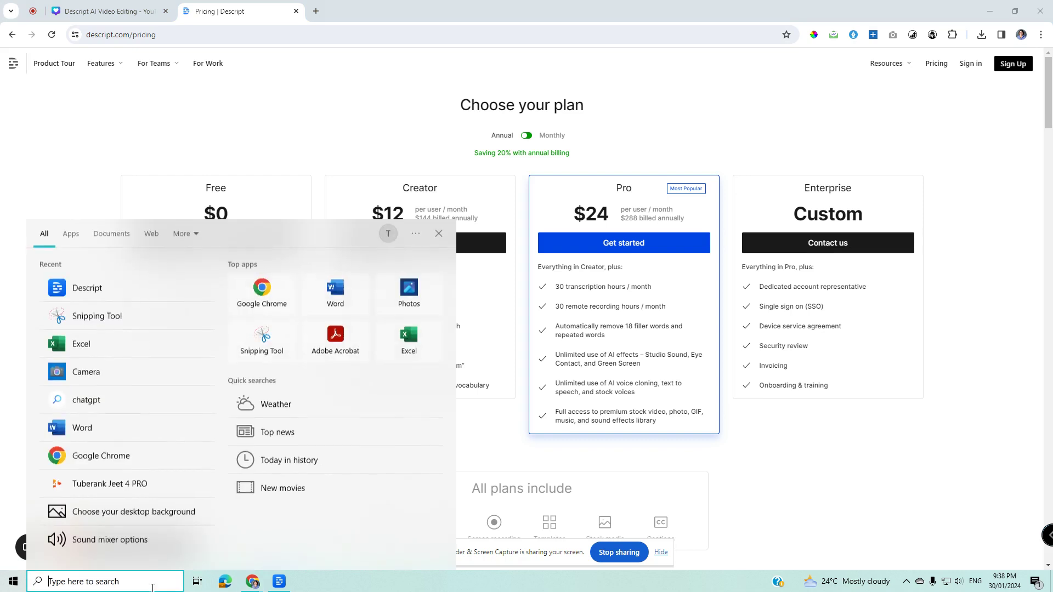
{"action": "type", "text": "desc"}
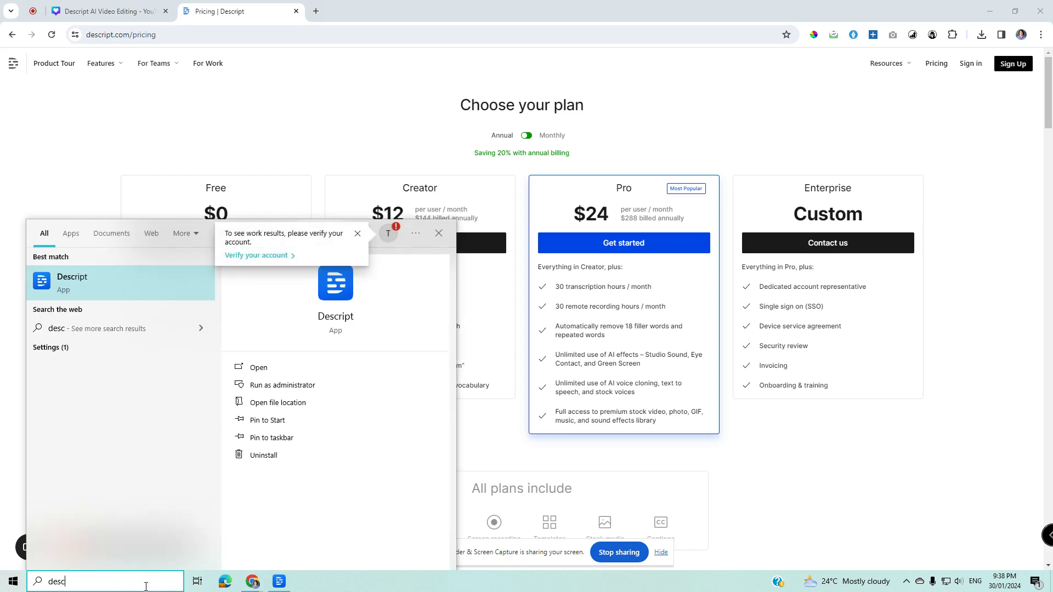
{"action": "right_click", "coordinate": [279, 581]}
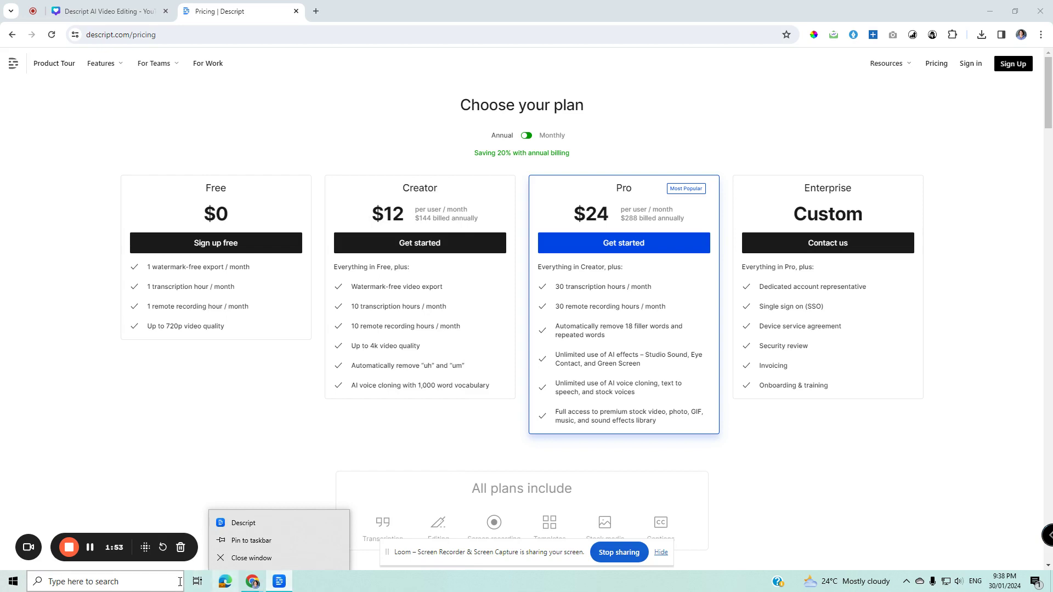
{"action": "left_click", "coordinate": [129, 586]}
{"action": "type", "text": "de"}
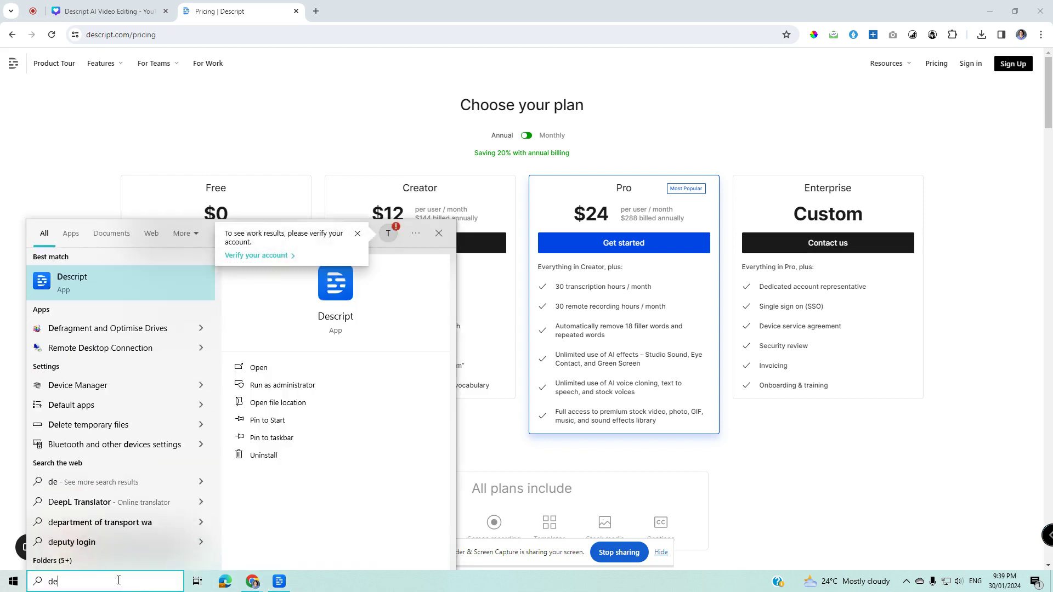
{"action": "left_click", "coordinate": [283, 588]}
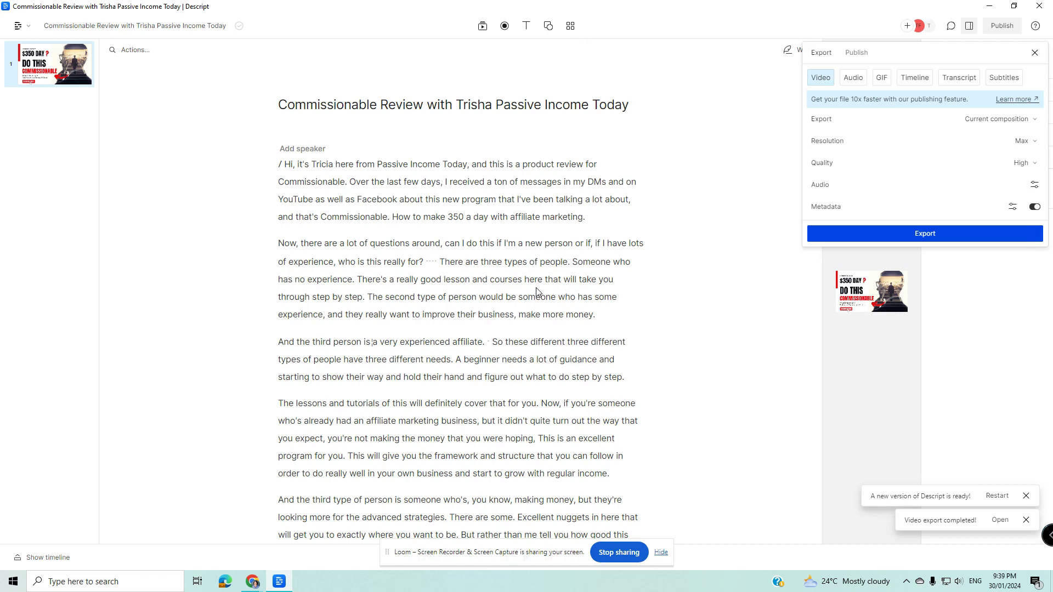
{"action": "left_click", "coordinate": [483, 28]}
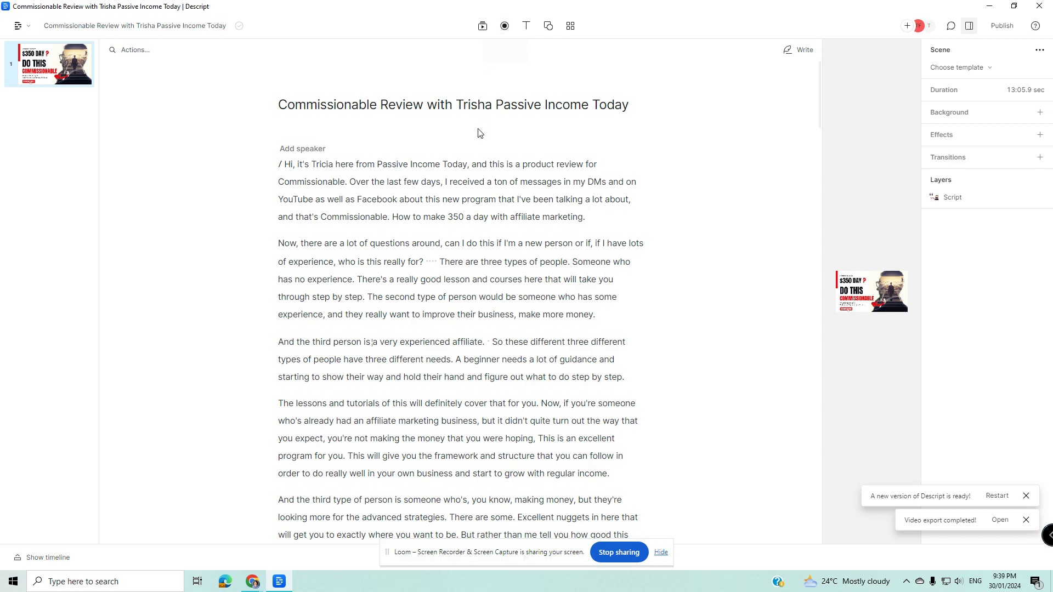
Delete the "And the third person is a very experienced affiliate" paragraph and the "And the third type of person... looking more for" passage from the script
{"action": "scroll", "coordinate": [524, 258], "scroll_direction": "down", "scroll_amount": 3}
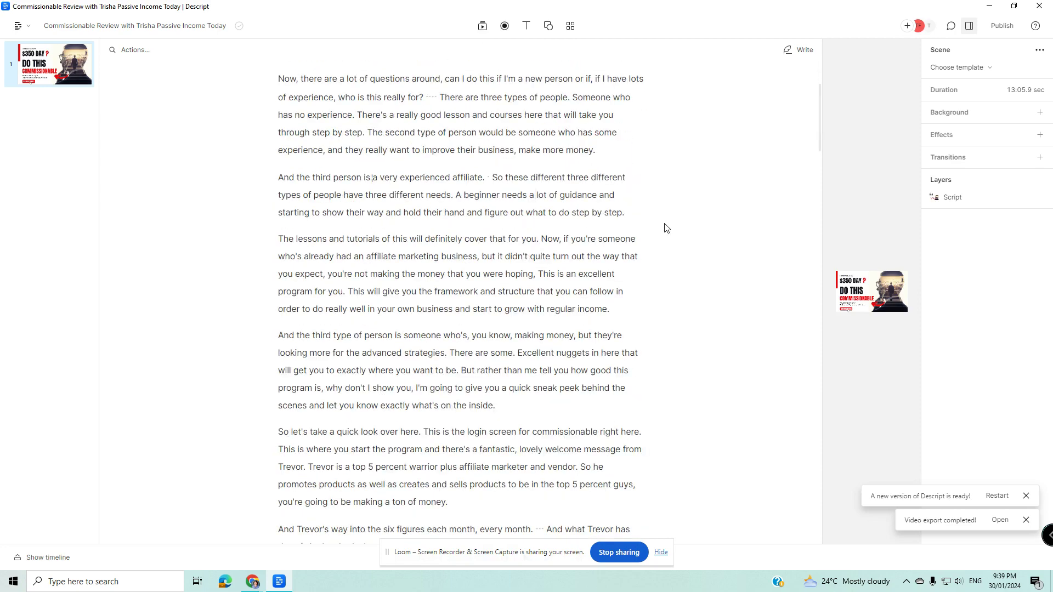
{"action": "scroll", "coordinate": [666, 228], "scroll_direction": "up", "scroll_amount": 3}
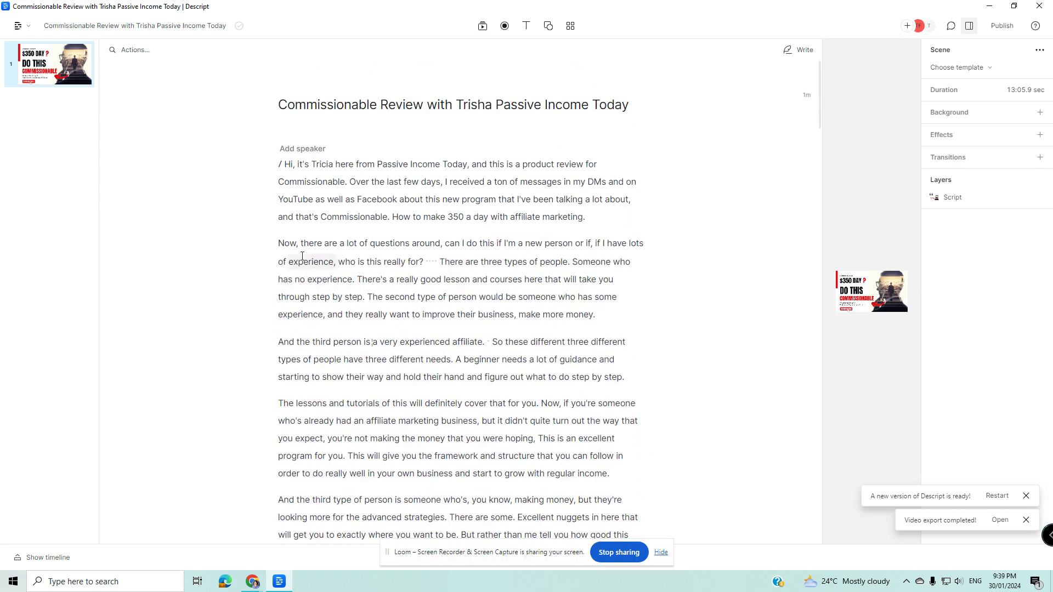
{"action": "scroll", "coordinate": [277, 241], "scroll_direction": "down", "scroll_amount": 3}
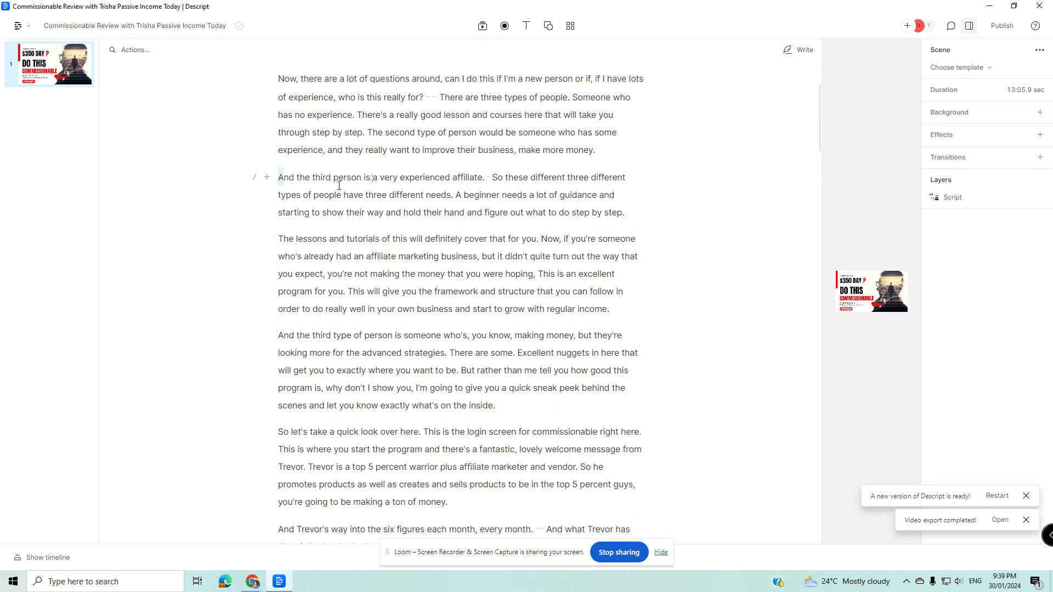
{"action": "left_click_drag", "start_coordinate": [278, 176], "coordinate": [625, 216]}
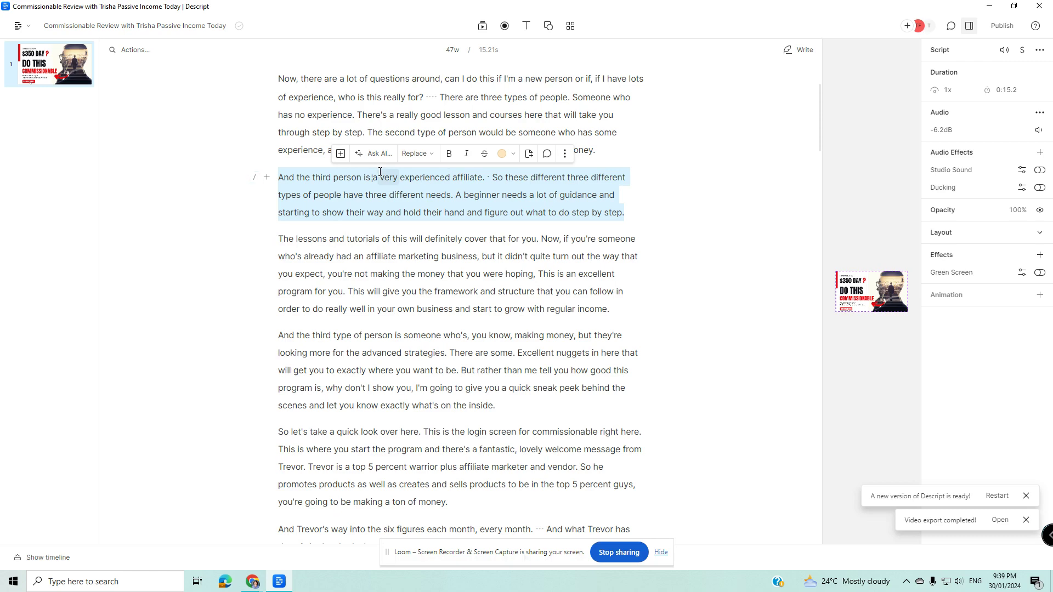
{"action": "key", "text": "BackSpace"}
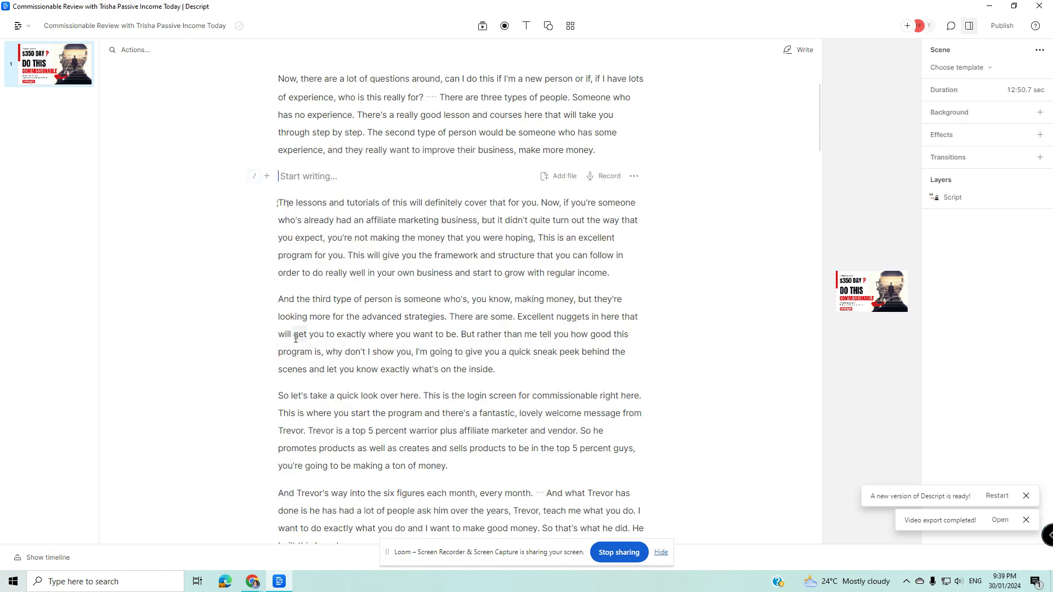
{"action": "left_click_drag", "start_coordinate": [281, 303], "coordinate": [336, 311]}
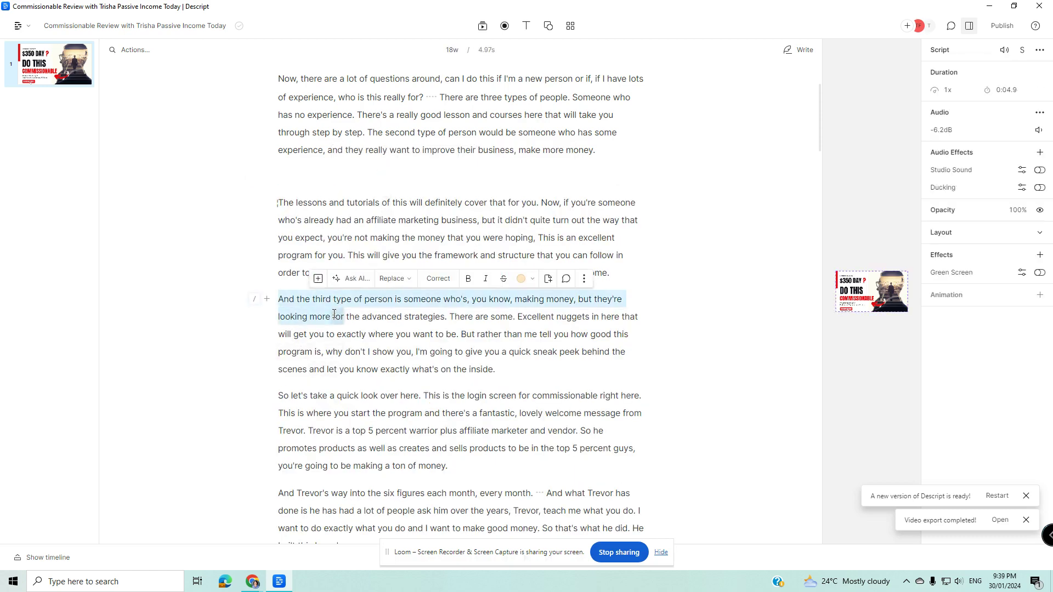
{"action": "key", "text": "BackSpace"}
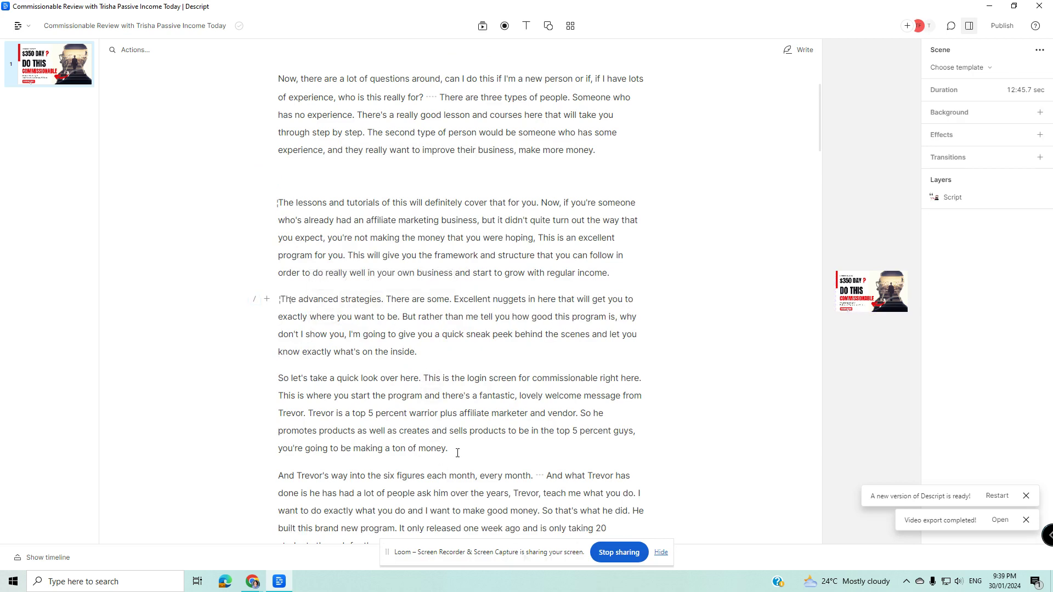
Play the script from the paragraph about six figures each month, pause playback, and delete that whole paragraph
{"action": "left_click", "coordinate": [465, 453]}
{"action": "double_click", "coordinate": [282, 476]}
{"action": "key", "text": "space"}
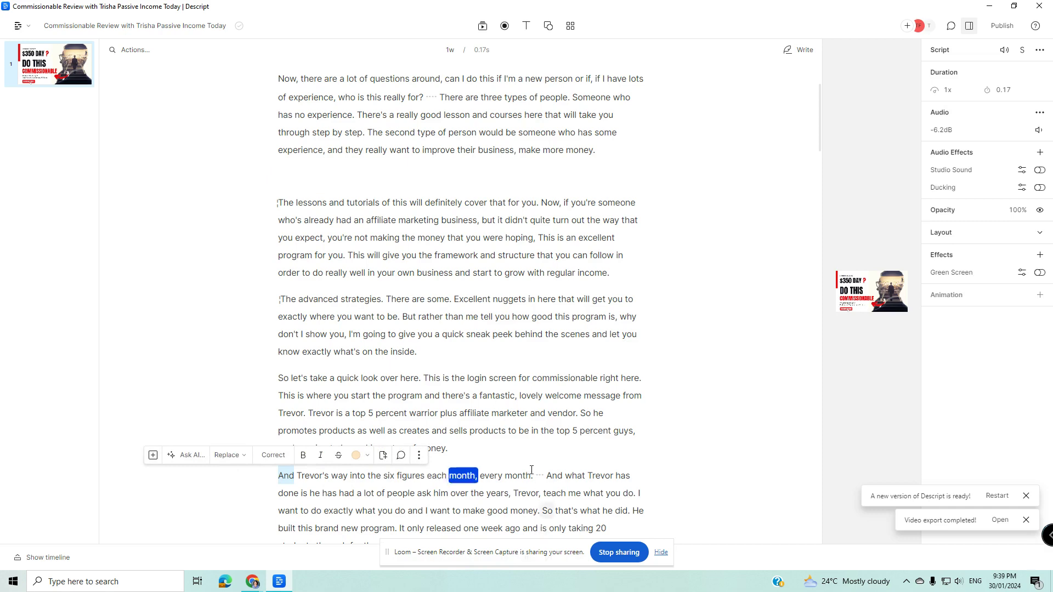
{"action": "left_click_drag", "start_coordinate": [563, 556], "coordinate": [296, 367]}
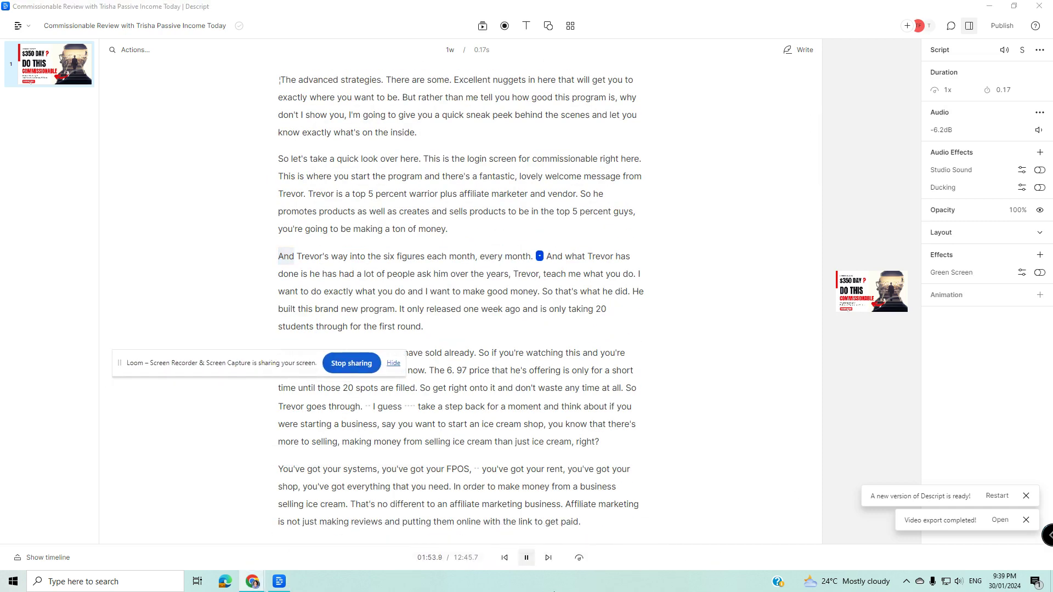
{"action": "left_click", "coordinate": [525, 558]}
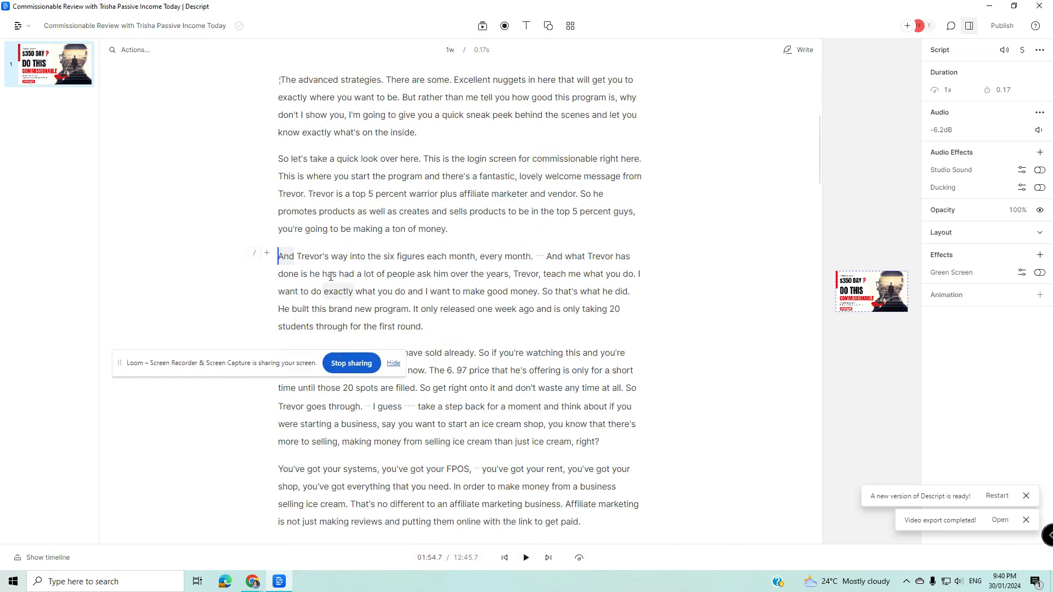
{"action": "left_click_drag", "start_coordinate": [279, 256], "coordinate": [425, 328]}
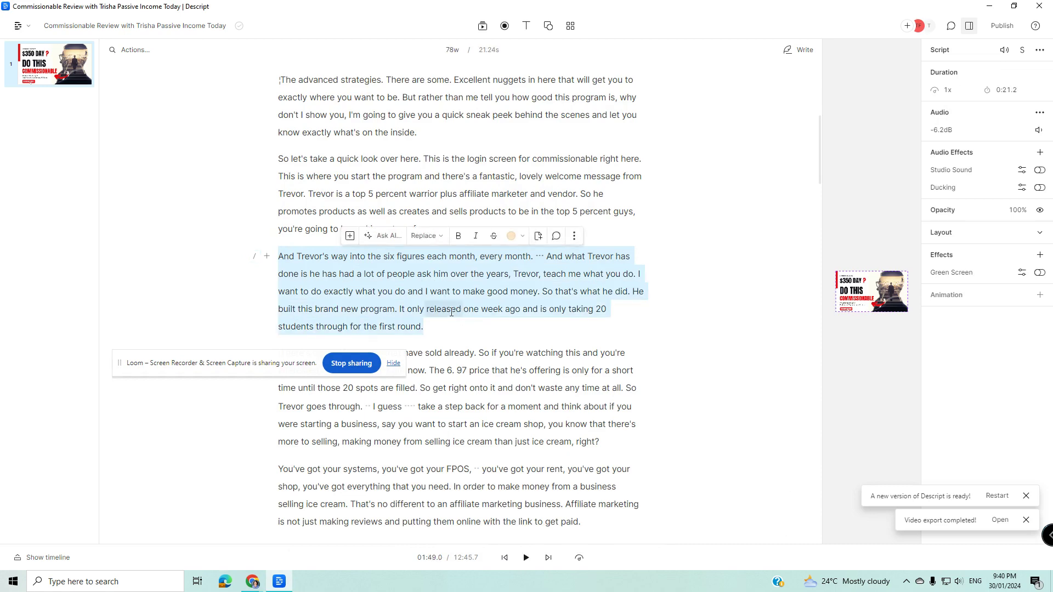
{"action": "key", "text": "BackSpace"}
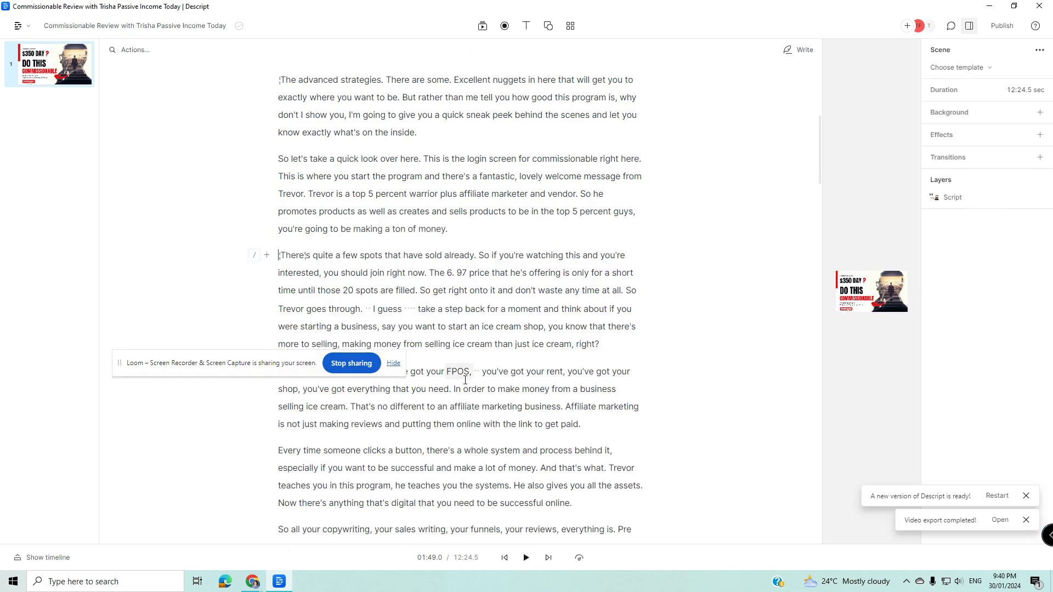
Remove the empty paragraph after "make more money." so "The lessons and tutorials" text joins the preceding paragraph
{"action": "scroll", "coordinate": [483, 381], "scroll_direction": "up", "scroll_amount": 7}
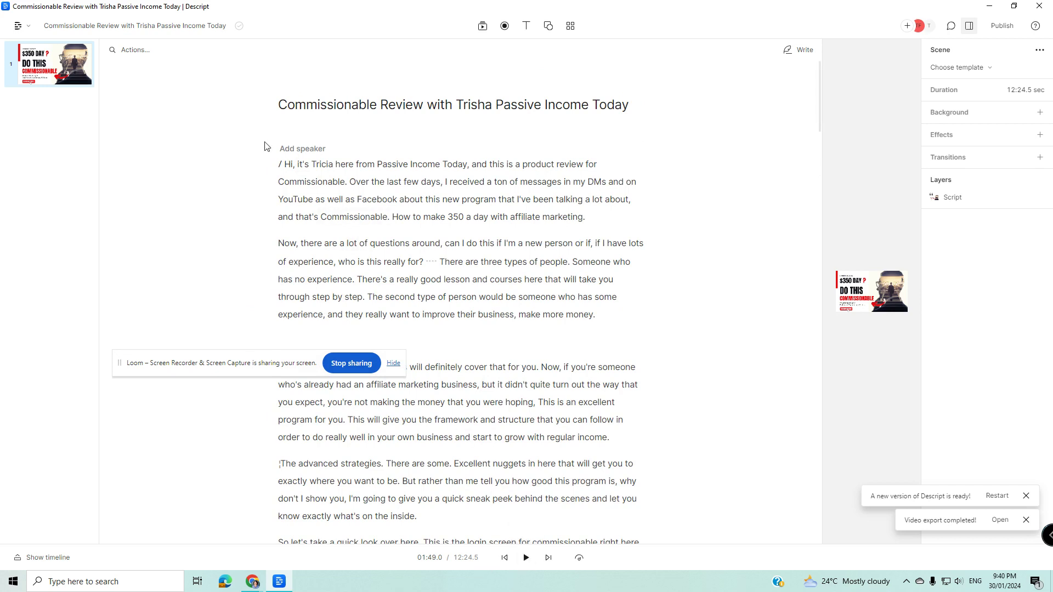
{"action": "left_click", "coordinate": [611, 311]}
{"action": "key", "text": "Delete"}
{"action": "key", "text": "Delete"}
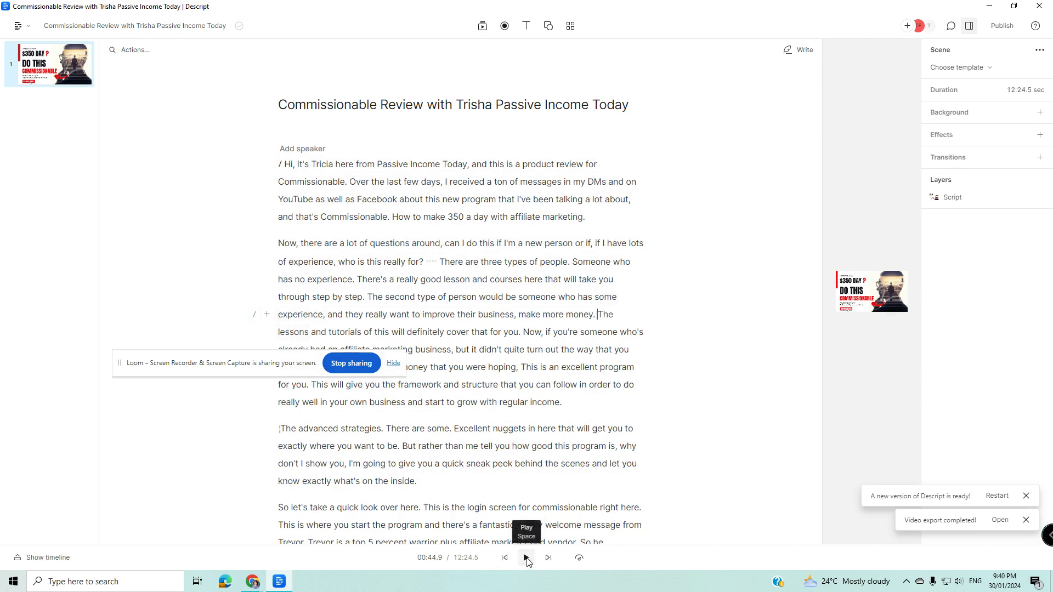
Review the edited script around its cut points and on through the beginner's track section
{"action": "left_click", "coordinate": [506, 312]}
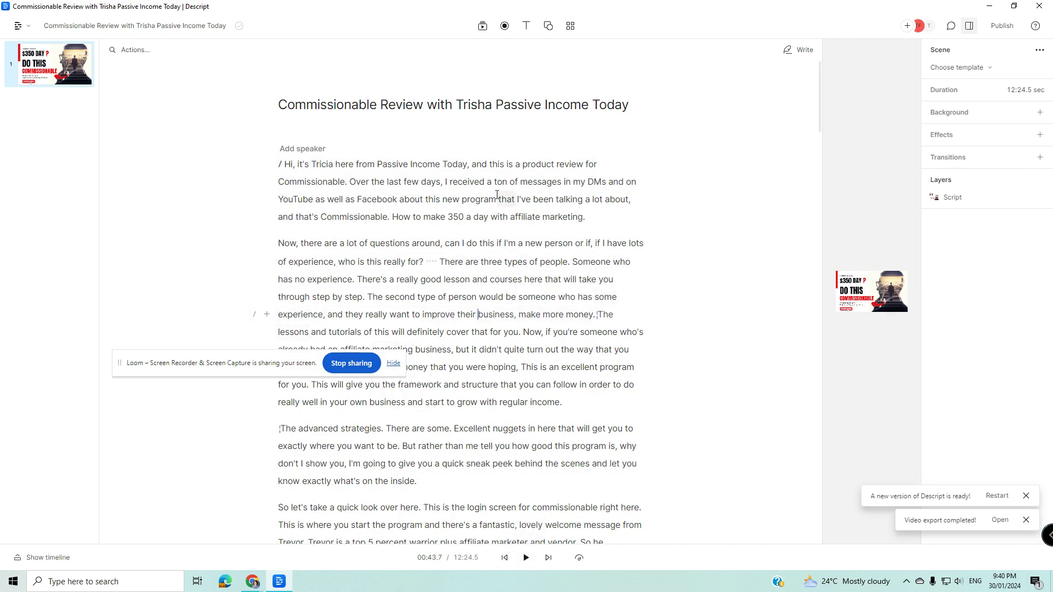
{"action": "left_click", "coordinate": [480, 402]}
{"action": "left_click", "coordinate": [404, 444]}
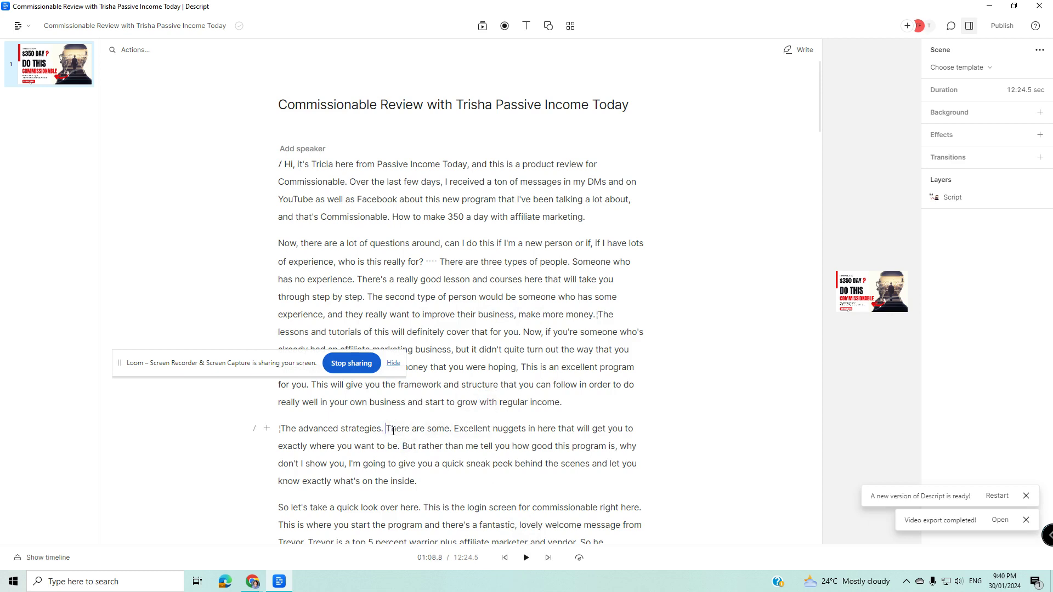
{"action": "left_click", "coordinate": [387, 403]}
{"action": "scroll", "coordinate": [387, 403], "scroll_direction": "down", "scroll_amount": 7}
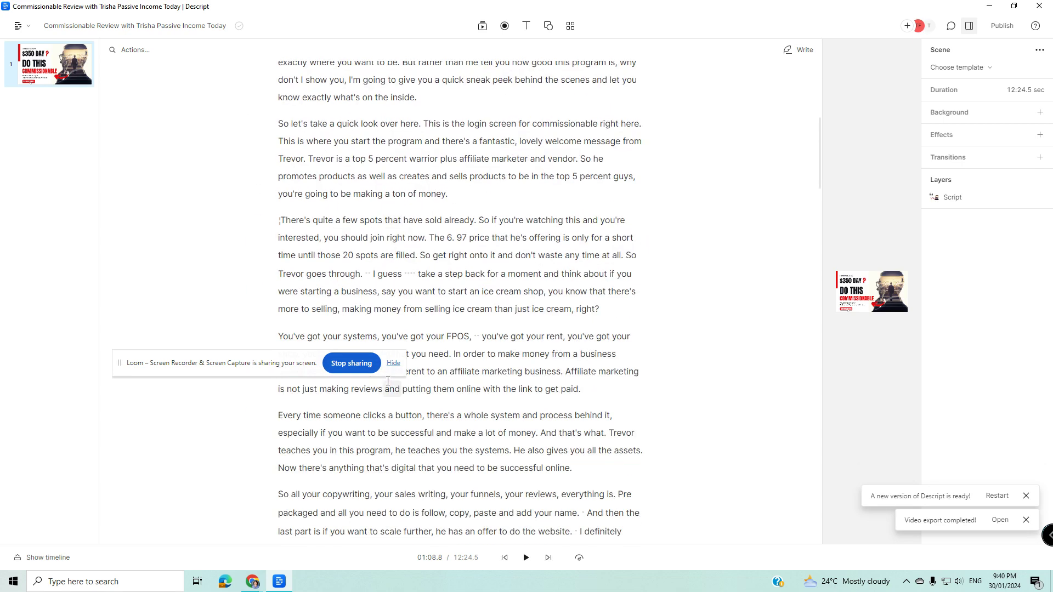
{"action": "scroll", "coordinate": [388, 381], "scroll_direction": "down", "scroll_amount": 1}
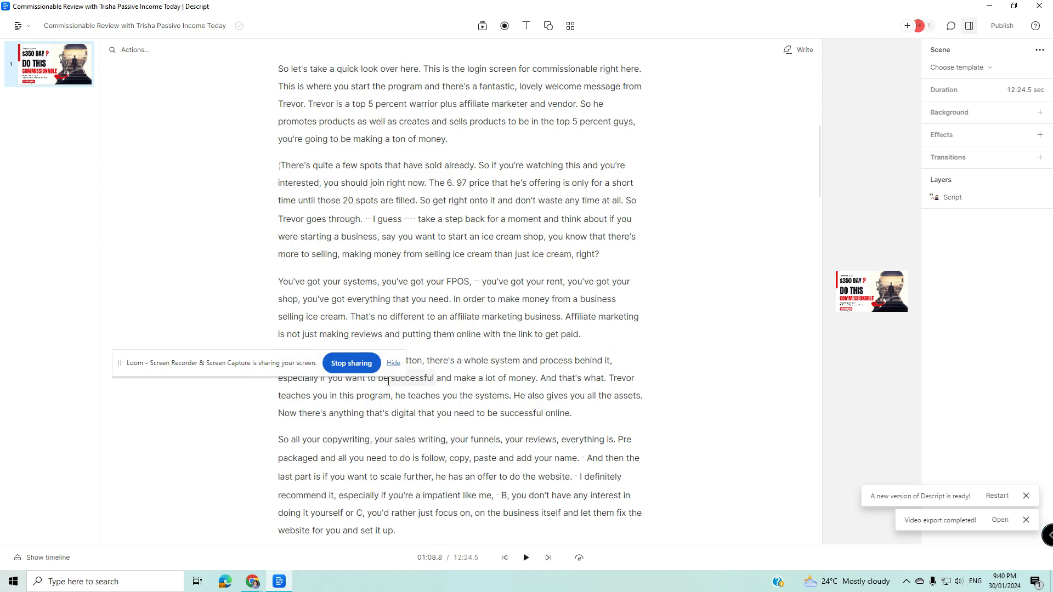
{"action": "scroll", "coordinate": [388, 381], "scroll_direction": "down", "scroll_amount": 5}
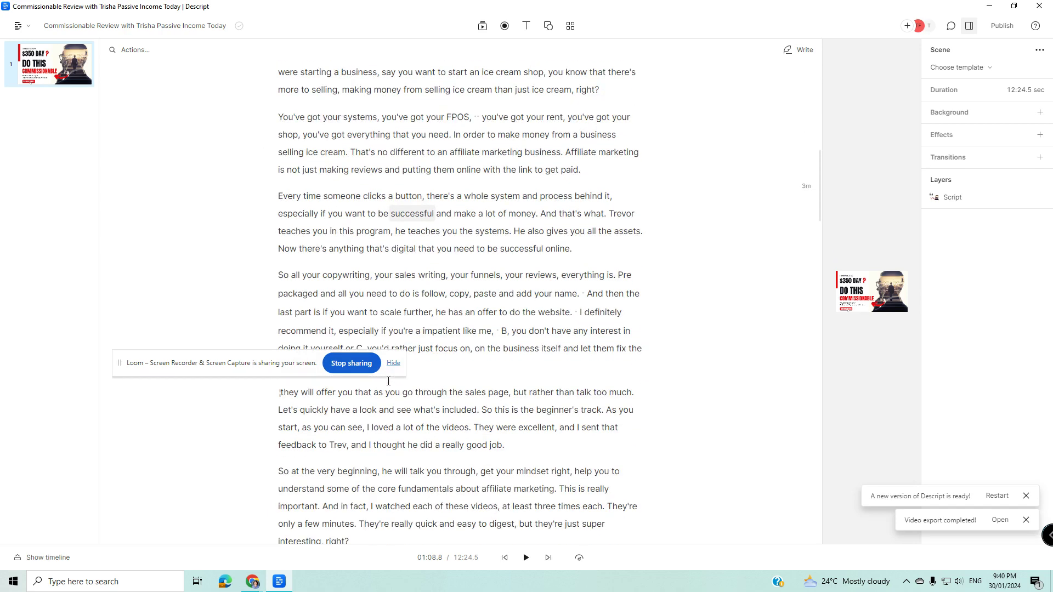
{"action": "scroll", "coordinate": [390, 397], "scroll_direction": "down", "scroll_amount": 3}
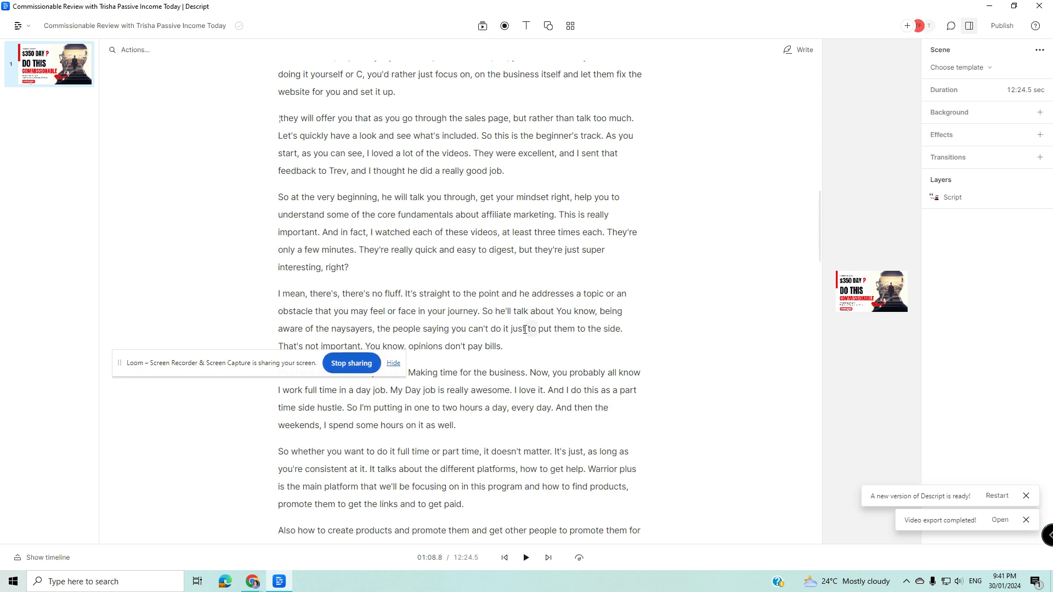
Inspect the project's web link publishing settings and video export options, then dismiss them without exporting
{"action": "left_click", "coordinate": [1001, 26]}
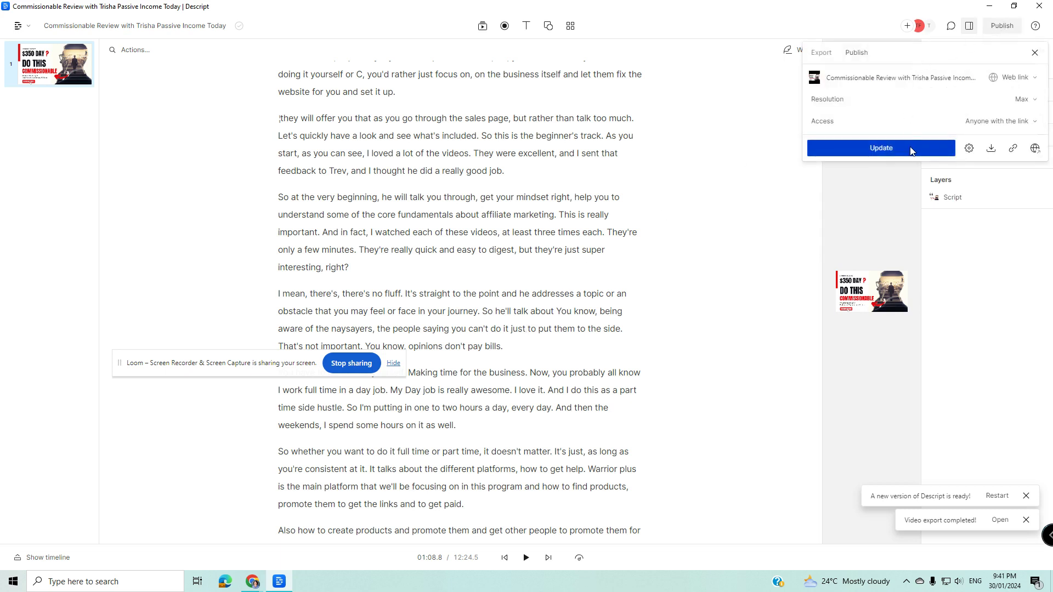
{"action": "left_click", "coordinate": [815, 57]}
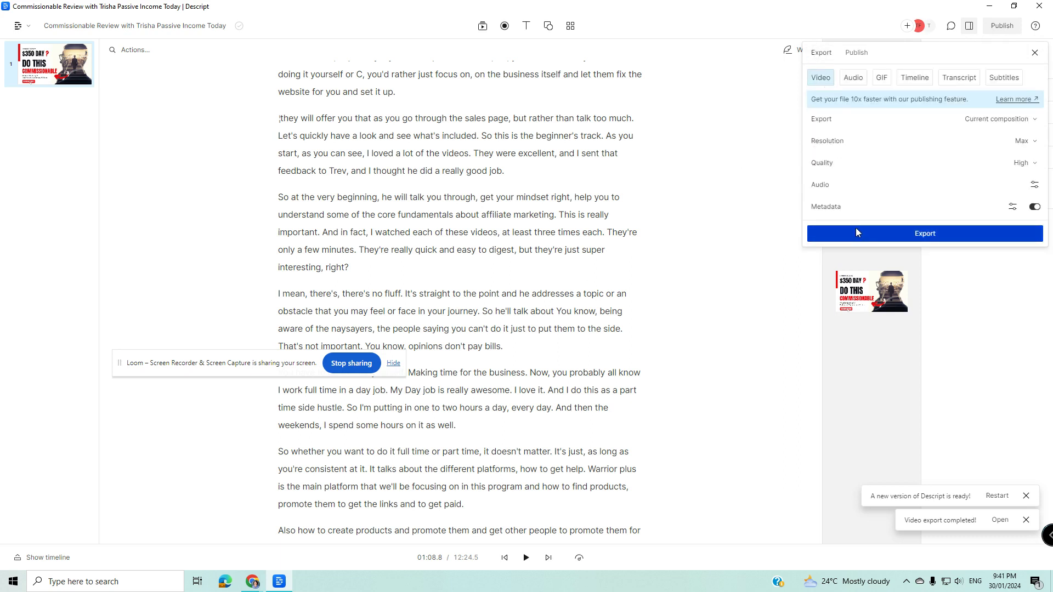
{"action": "left_click", "coordinate": [665, 236]}
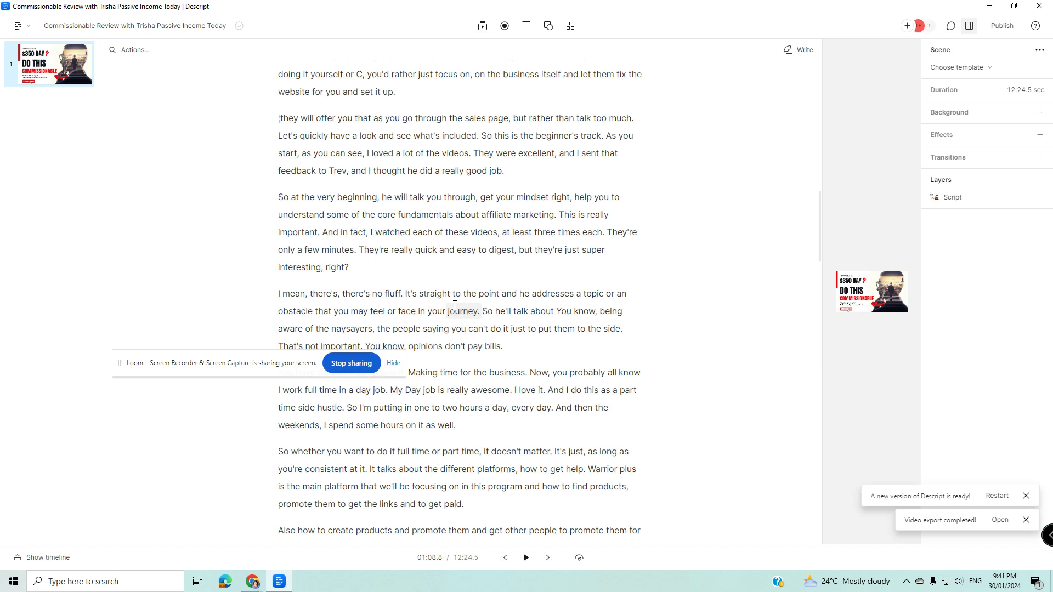
Return to the projects overview and browse the list of saved projects
{"action": "left_click", "coordinate": [18, 26]}
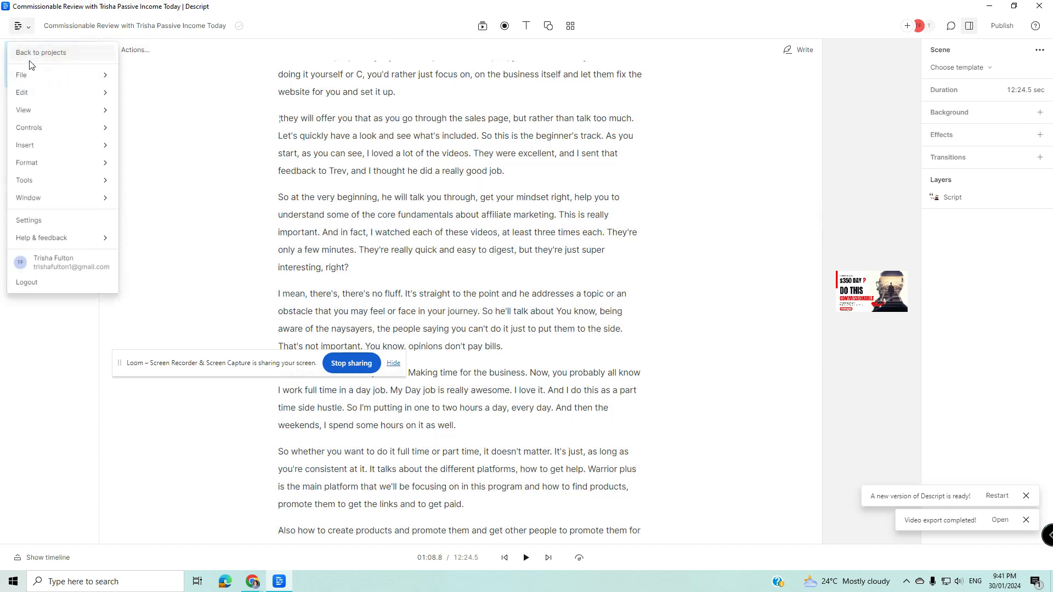
{"action": "left_click", "coordinate": [32, 54]}
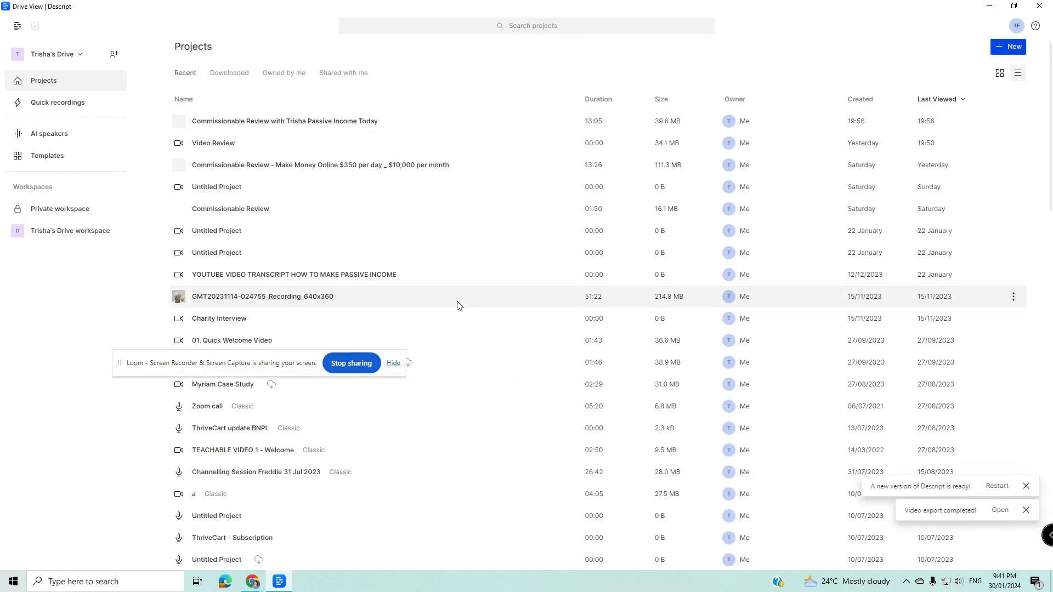
{"action": "scroll", "coordinate": [460, 306], "scroll_direction": "down", "scroll_amount": 20}
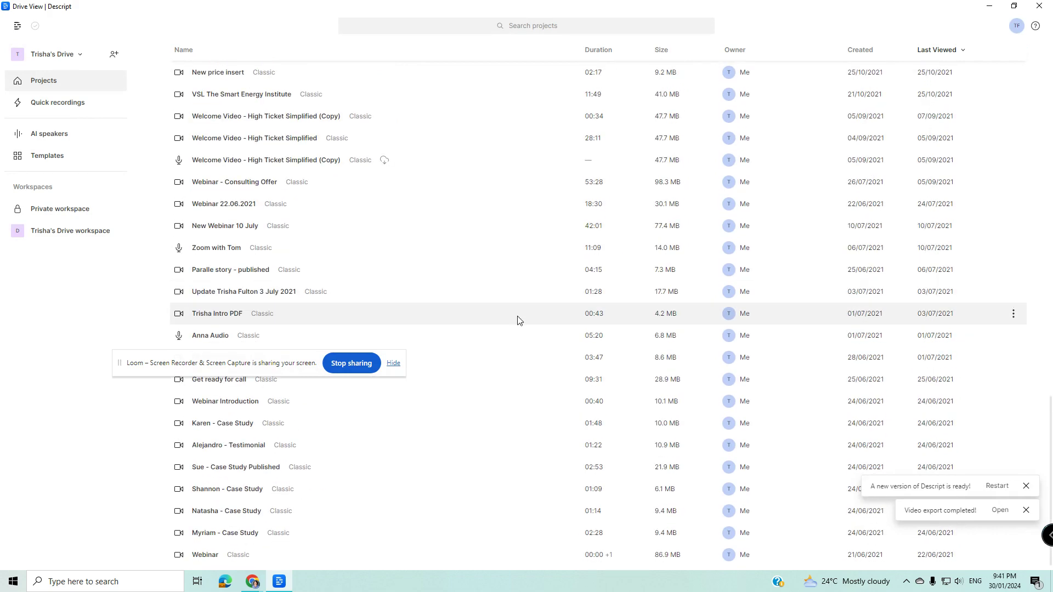
{"action": "scroll", "coordinate": [518, 317], "scroll_direction": "up", "scroll_amount": 20}
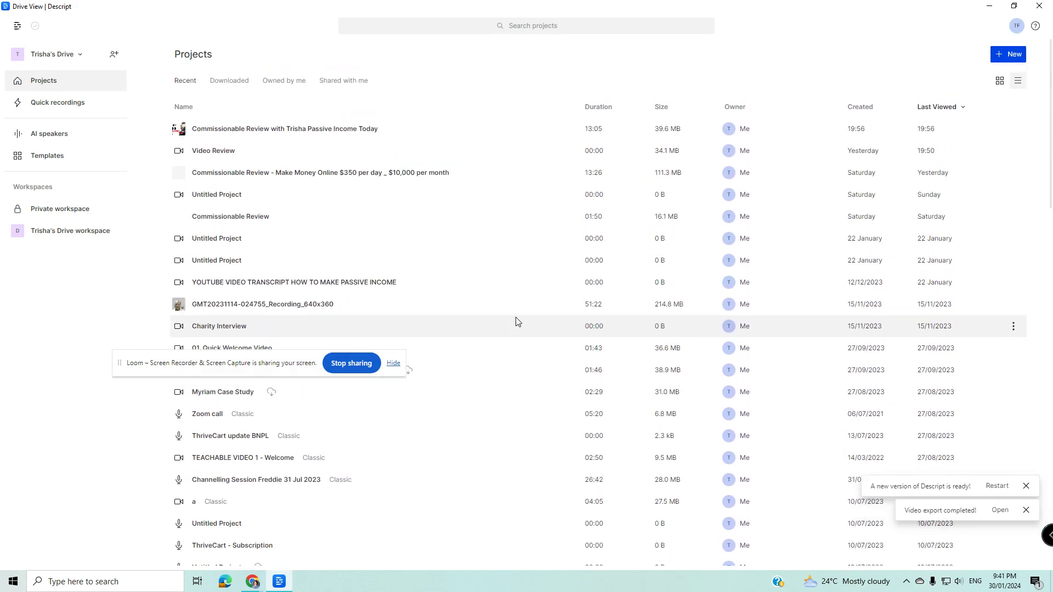